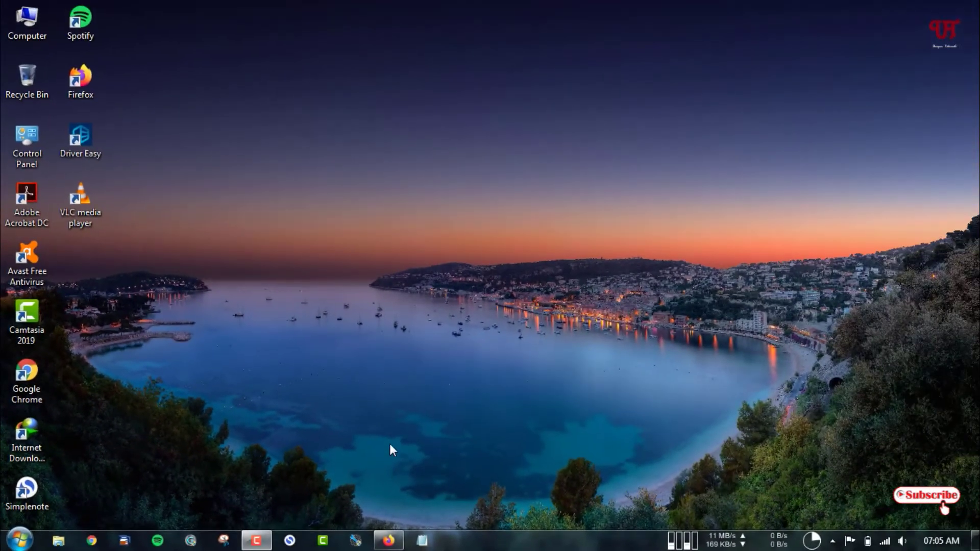
Step: Bring Firefox back up and open the door2windows Windows 7 Start Orb Changer page
{"action": "left_click", "coordinate": [389, 541]}
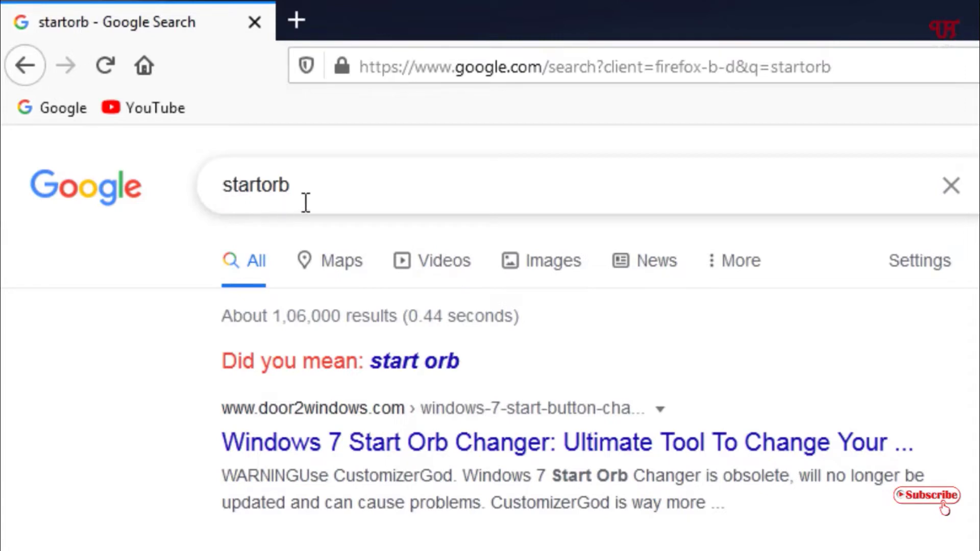
{"action": "left_click", "coordinate": [336, 450]}
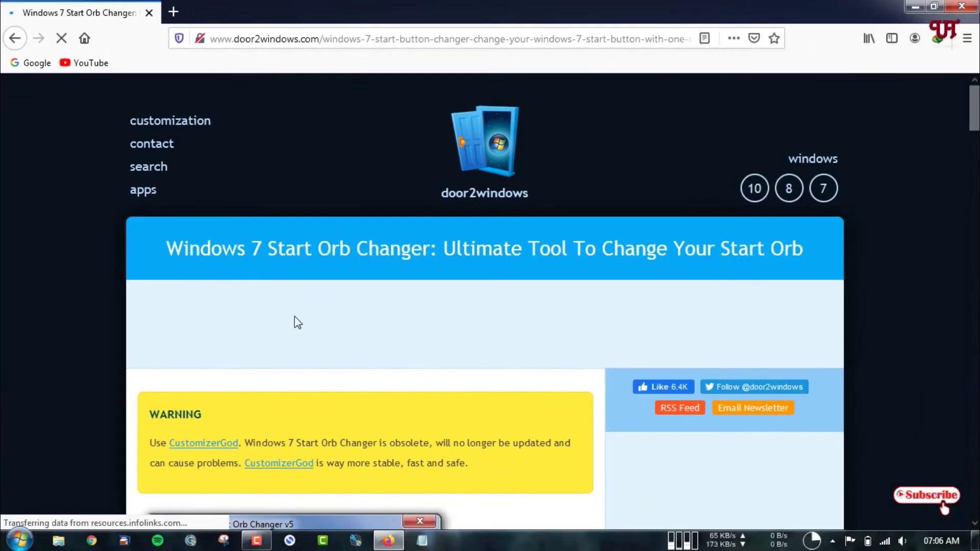
{"action": "scroll", "coordinate": [298, 323], "scroll_direction": "down", "scroll_amount": 3}
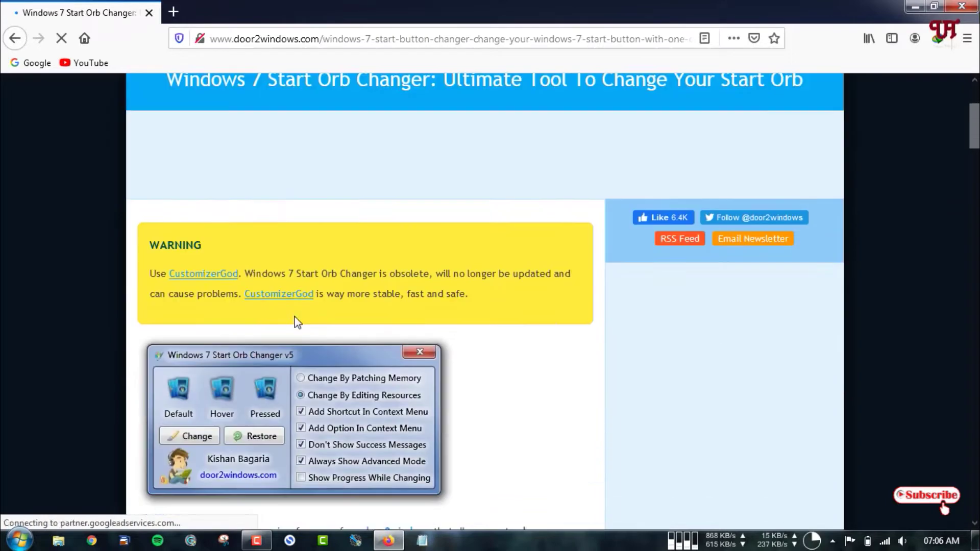
{"action": "scroll", "coordinate": [297, 322], "scroll_direction": "down", "scroll_amount": 1}
{"action": "scroll", "coordinate": [298, 322], "scroll_direction": "down", "scroll_amount": 2}
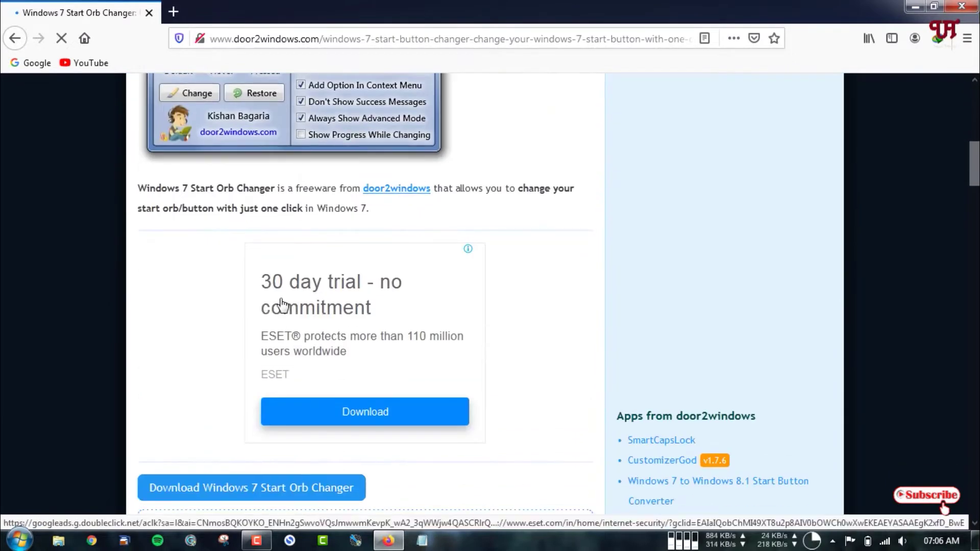
{"action": "scroll", "coordinate": [231, 318], "scroll_direction": "down", "scroll_amount": 2}
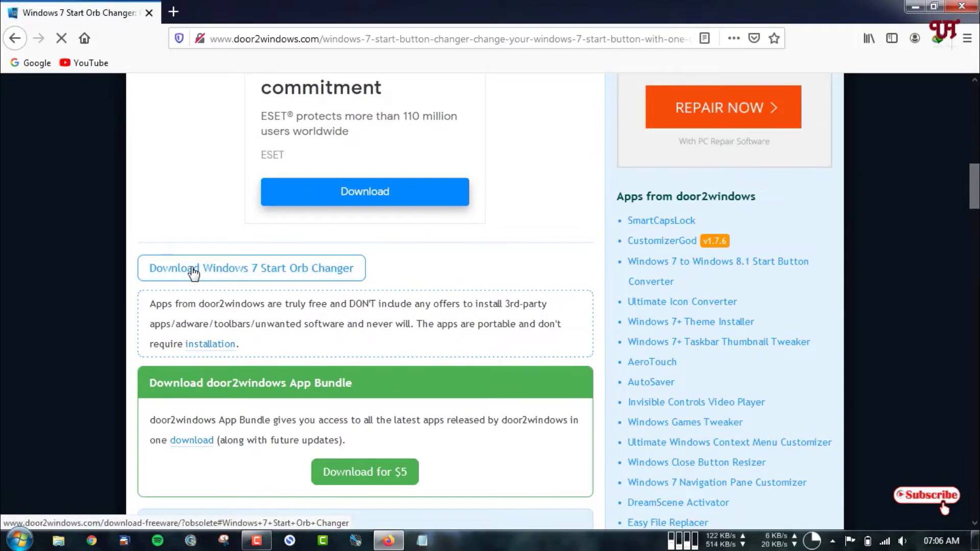
Step: Download 'Windows 7 Start Orb Changer.zip' with IDM and open its Compressed downloads folder
{"action": "left_click", "coordinate": [193, 274]}
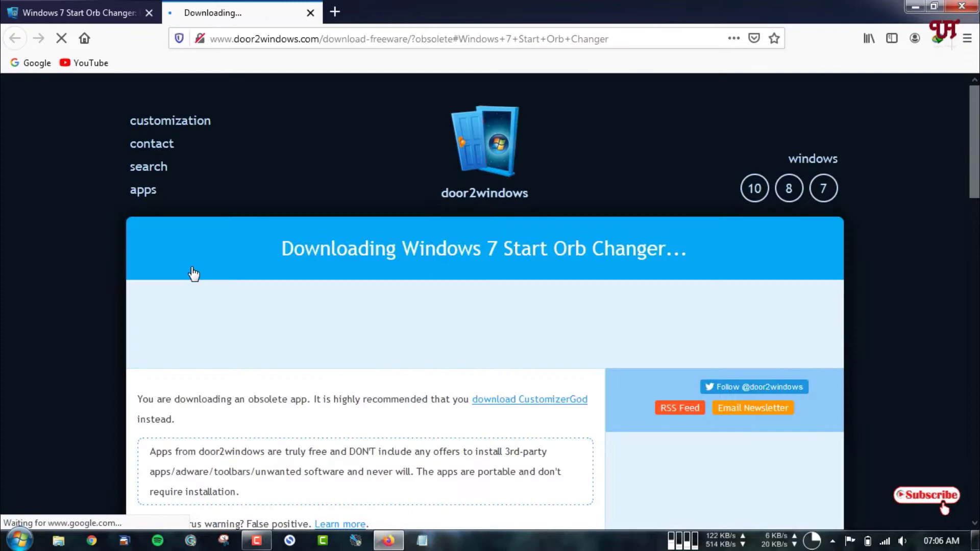
{"action": "scroll", "coordinate": [207, 283], "scroll_direction": "down", "scroll_amount": 3}
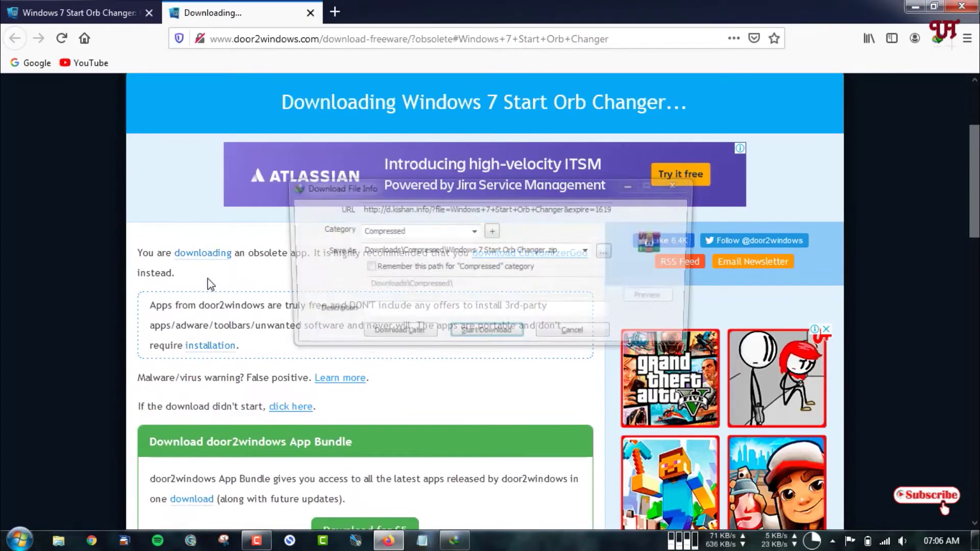
{"action": "left_click", "coordinate": [488, 337]}
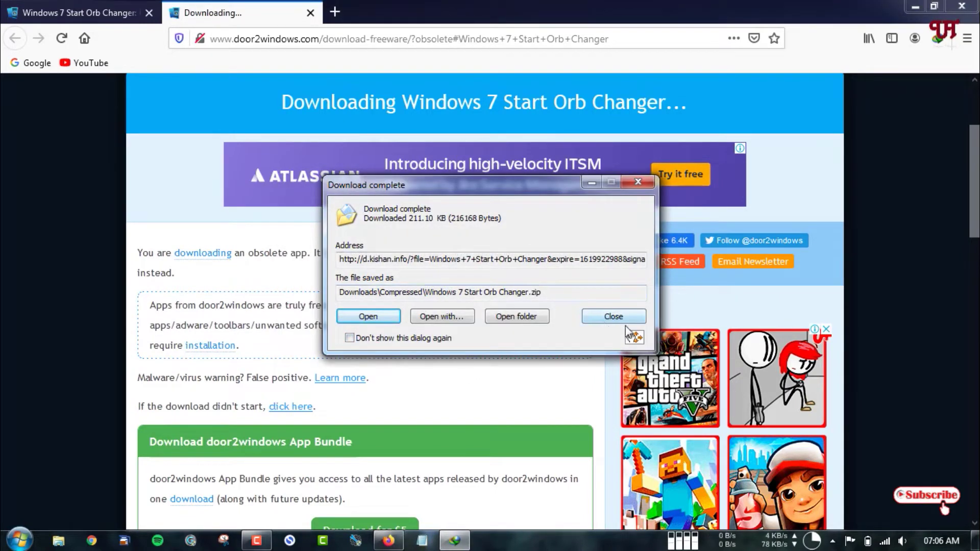
{"action": "left_click", "coordinate": [953, 9]}
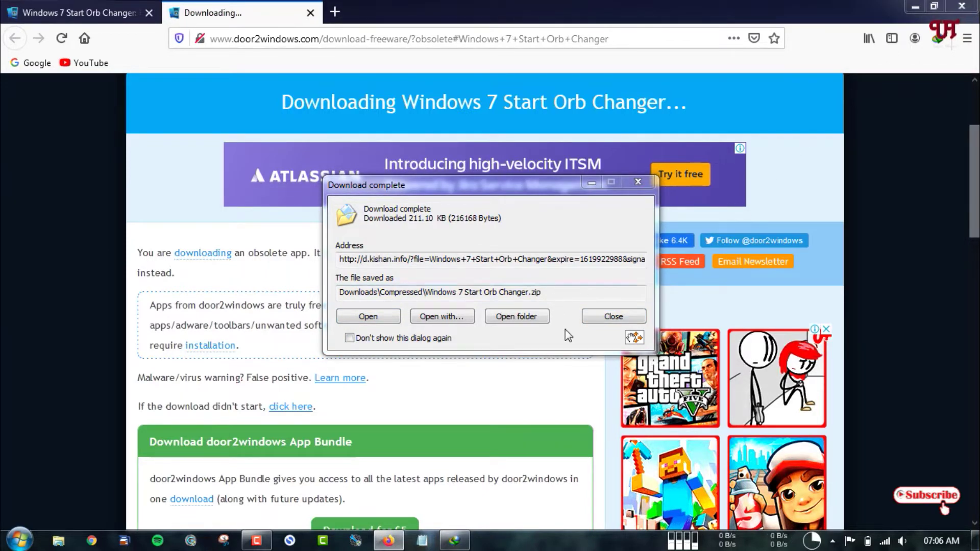
{"action": "left_click", "coordinate": [516, 321]}
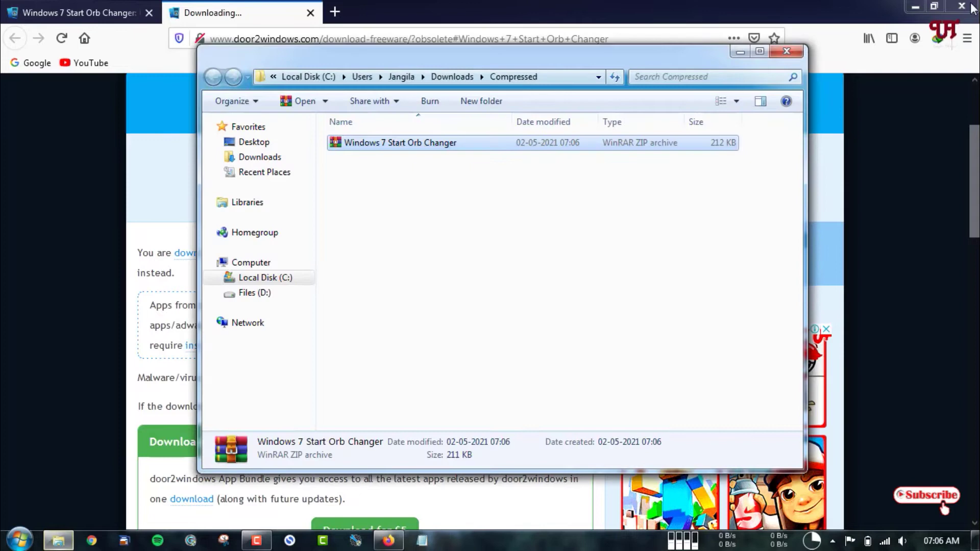
Step: Close Firefox, extract the Start Orb Changer zip with WinRAR, and select the extracted program
{"action": "left_click", "coordinate": [967, 8]}
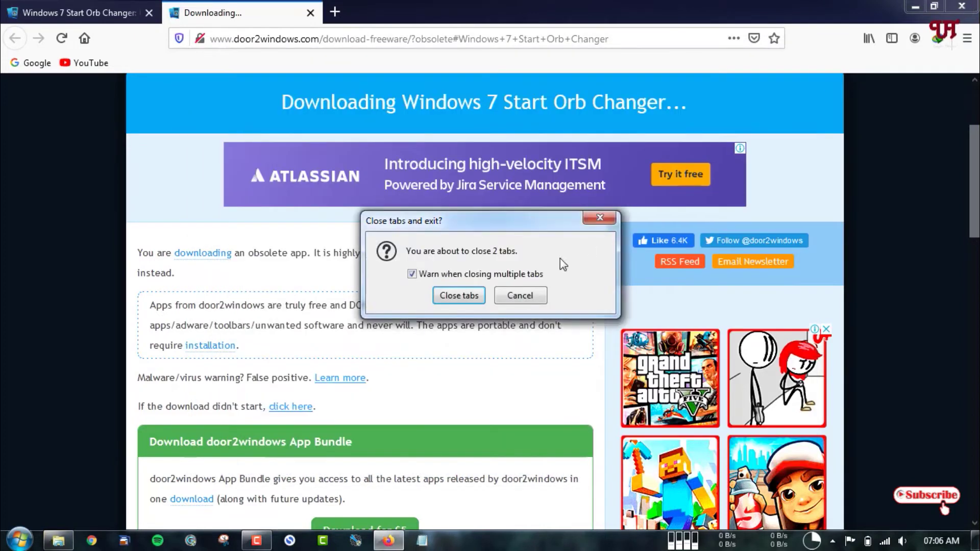
{"action": "left_click", "coordinate": [461, 296]}
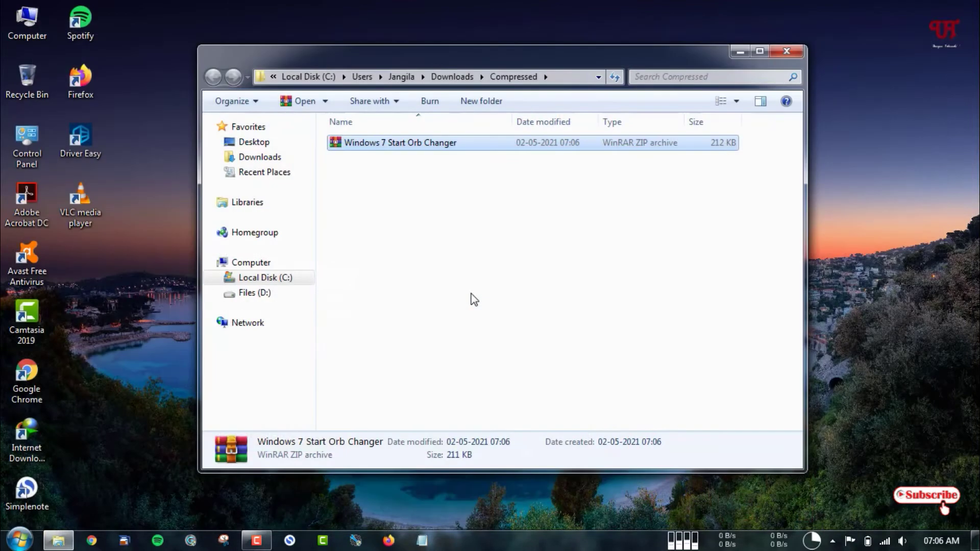
{"action": "double_click", "coordinate": [395, 143]}
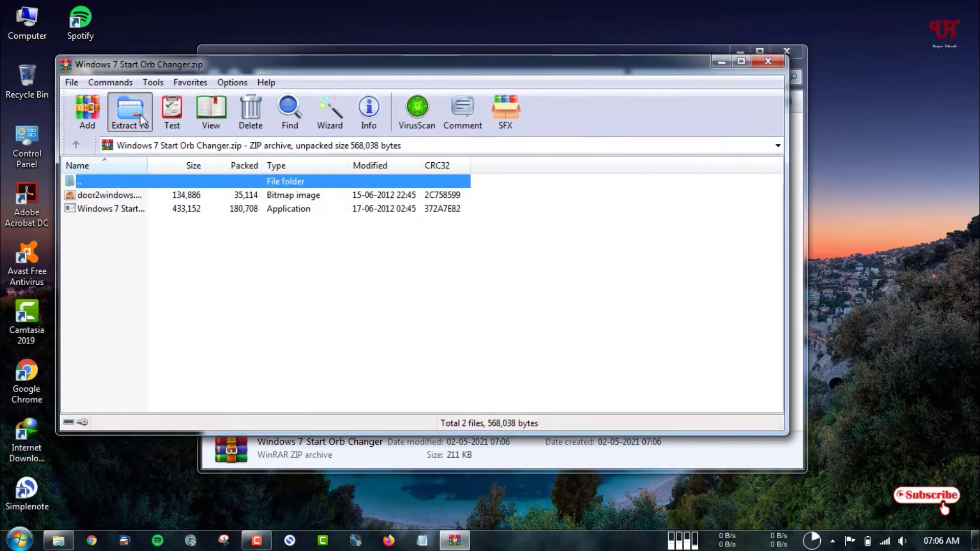
{"action": "left_click", "coordinate": [141, 115]}
{"action": "left_click", "coordinate": [461, 400]}
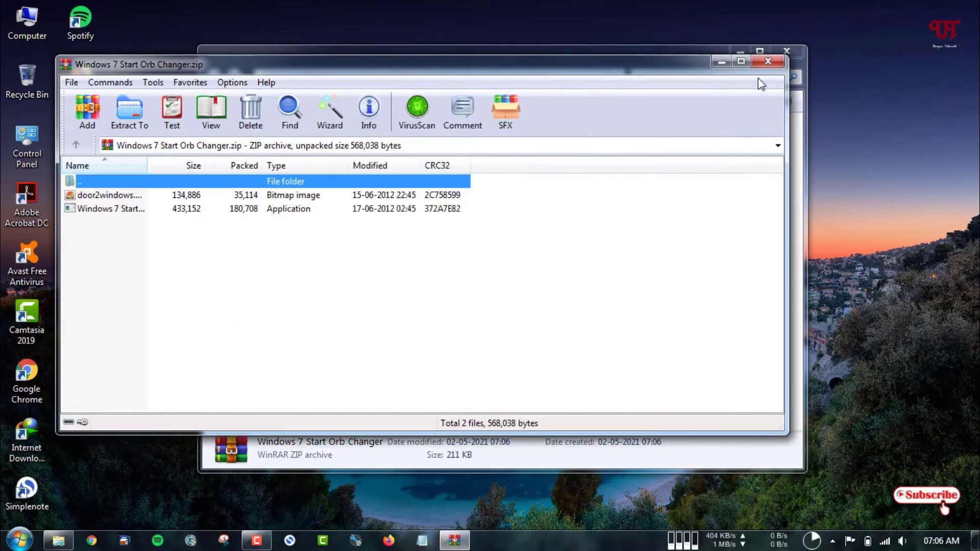
{"action": "left_click", "coordinate": [767, 62]}
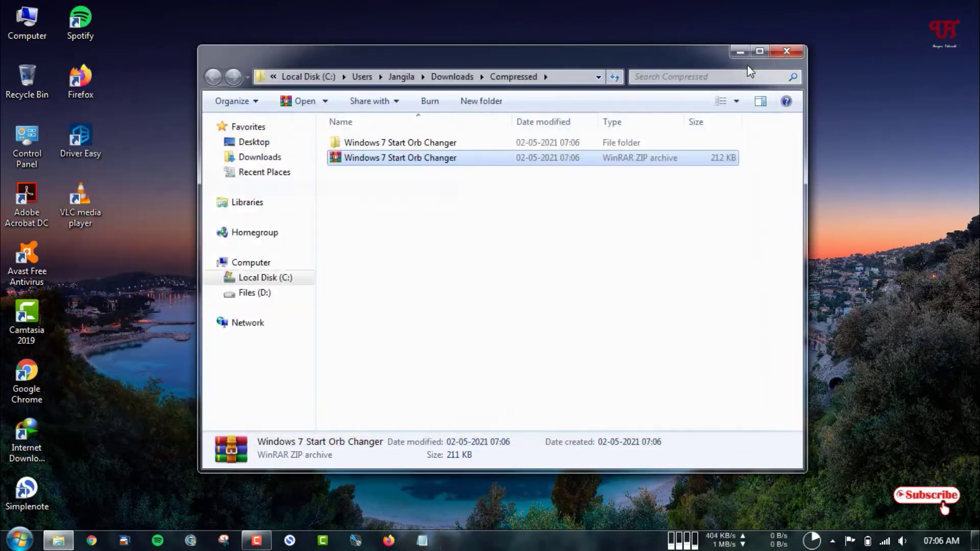
{"action": "double_click", "coordinate": [395, 144]}
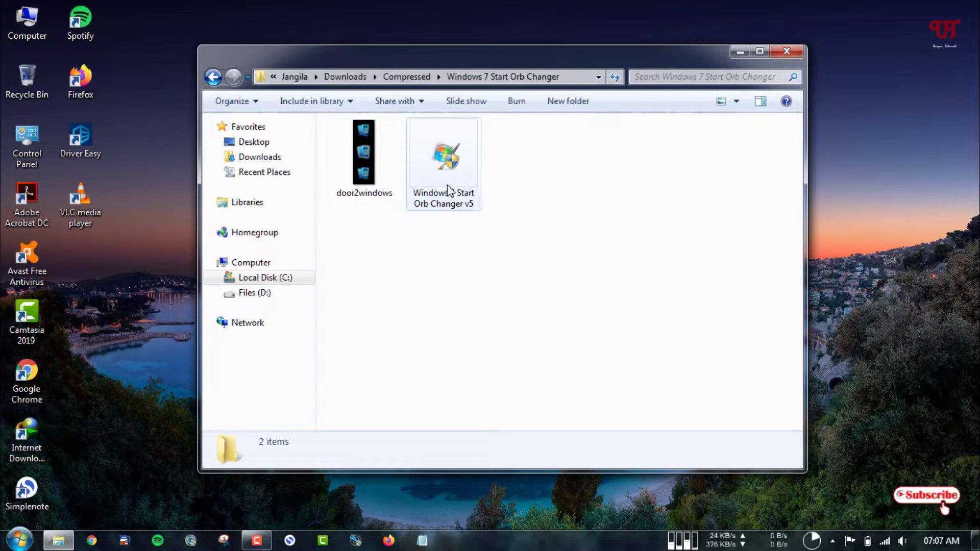
{"action": "mouse_move", "coordinate": [445, 163]}
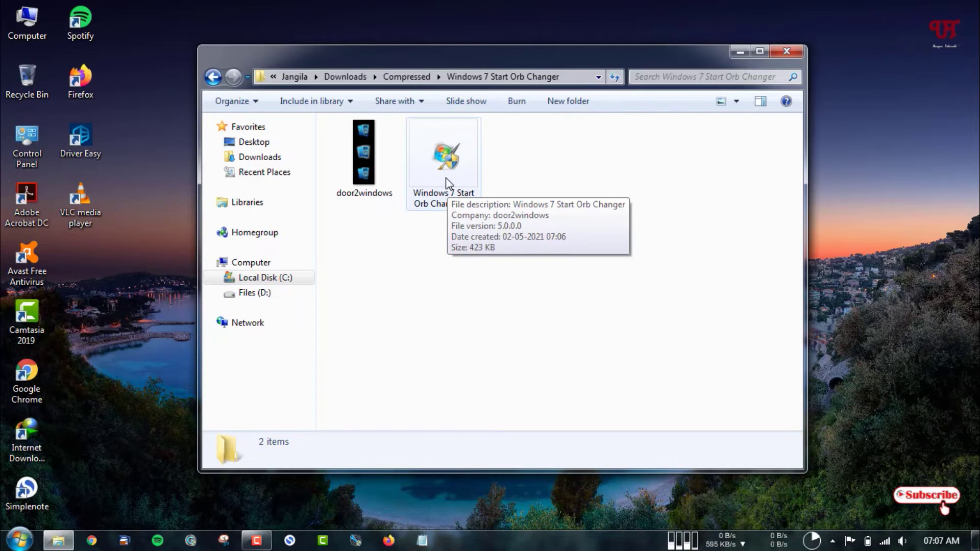
{"action": "left_click", "coordinate": [447, 183]}
Step: Launch Start Orb Changer and choose door2windows from Downloads > Compressed > Windows 7 Start Orb Changer
{"action": "double_click", "coordinate": [446, 177]}
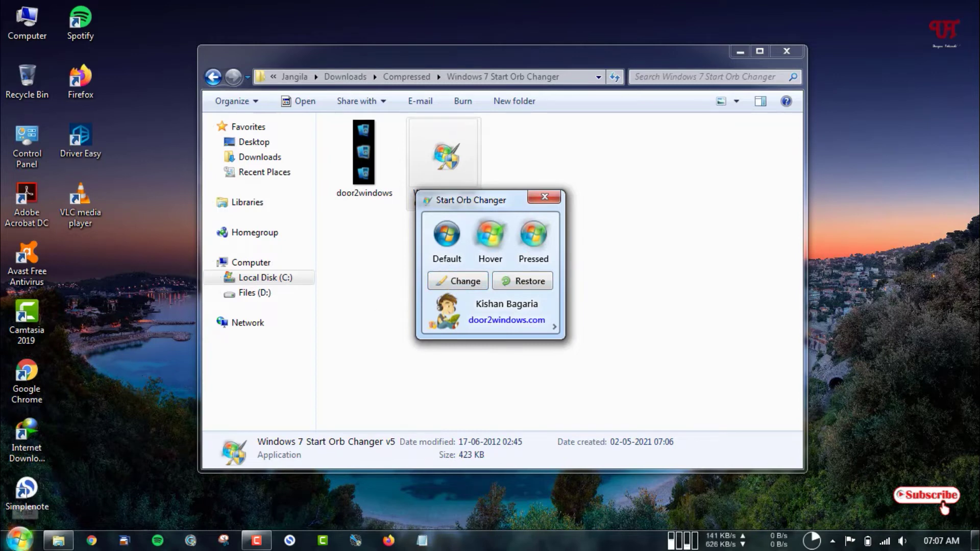
{"action": "left_click", "coordinate": [454, 282]}
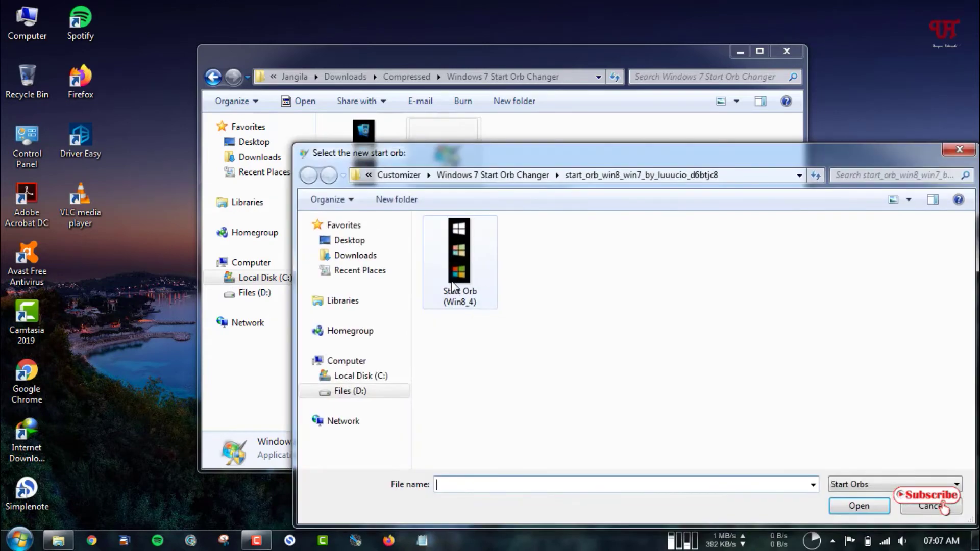
{"action": "mouse_move", "coordinate": [357, 261]}
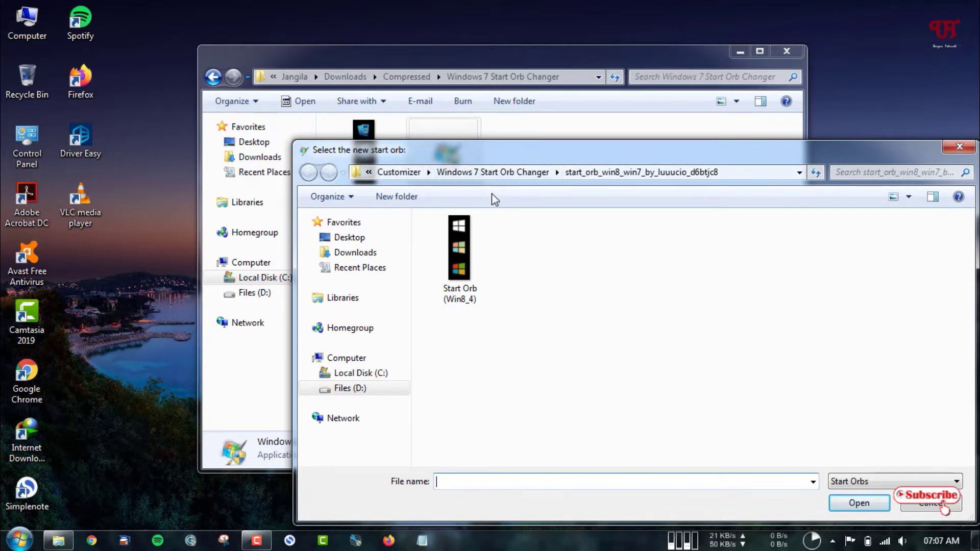
{"action": "mouse_move", "coordinate": [361, 374]}
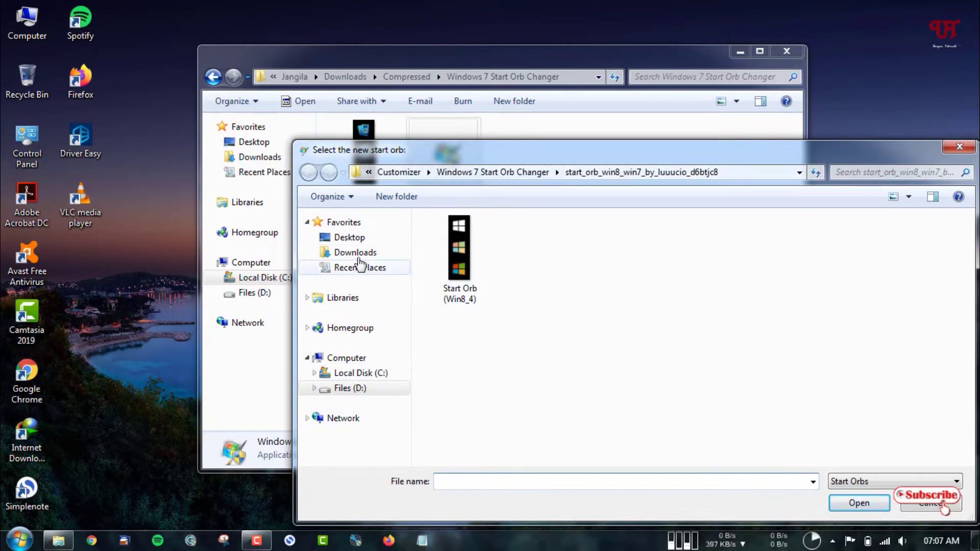
{"action": "left_click", "coordinate": [379, 253]}
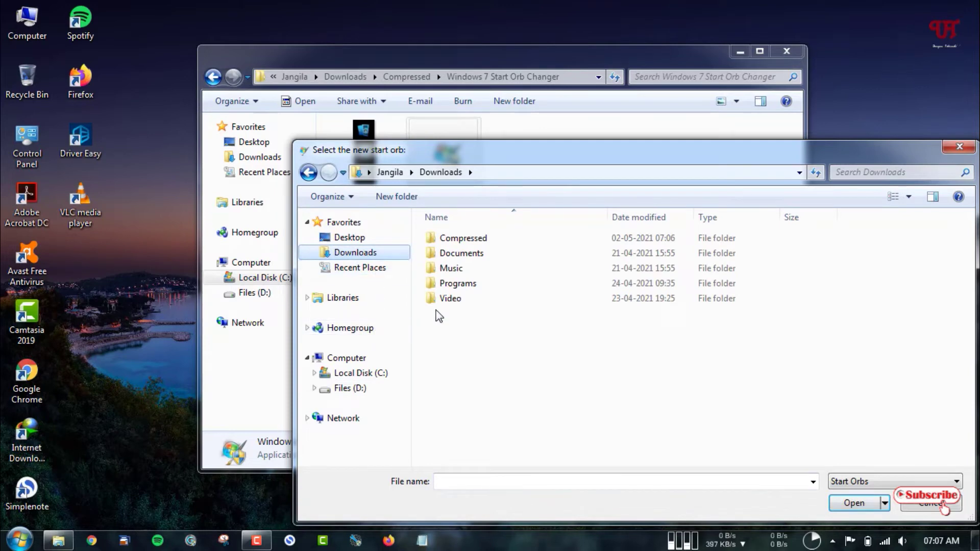
{"action": "double_click", "coordinate": [466, 243]}
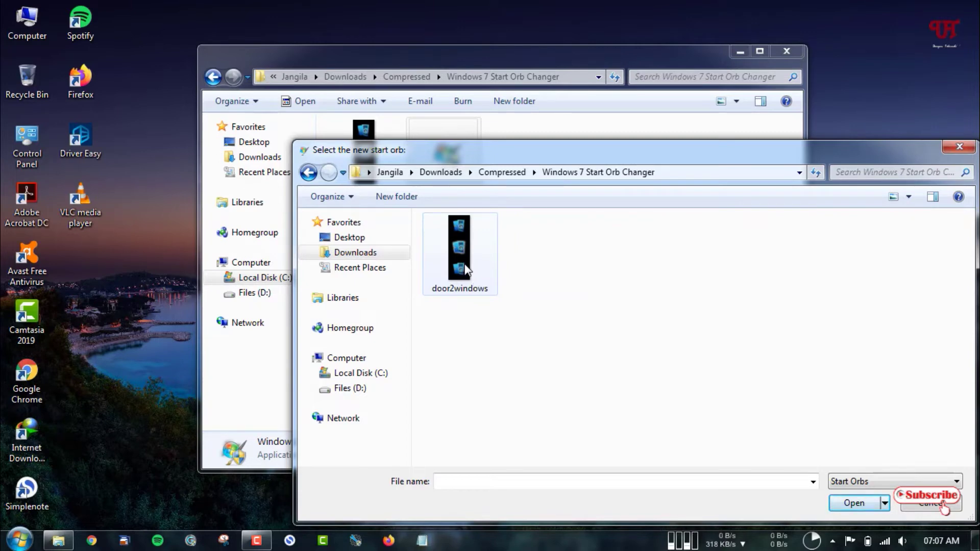
{"action": "left_click", "coordinate": [466, 268]}
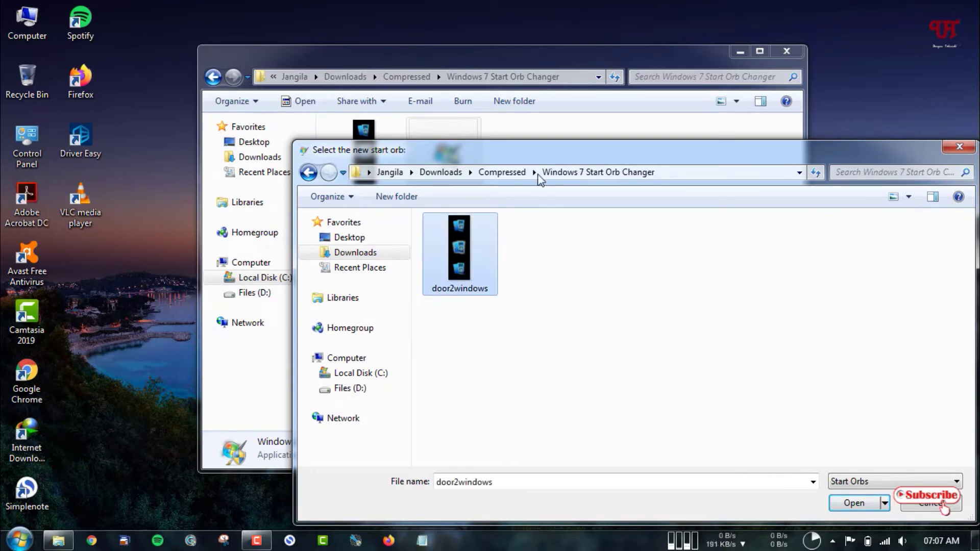
{"action": "left_click_drag", "start_coordinate": [534, 152], "coordinate": [531, 135]}
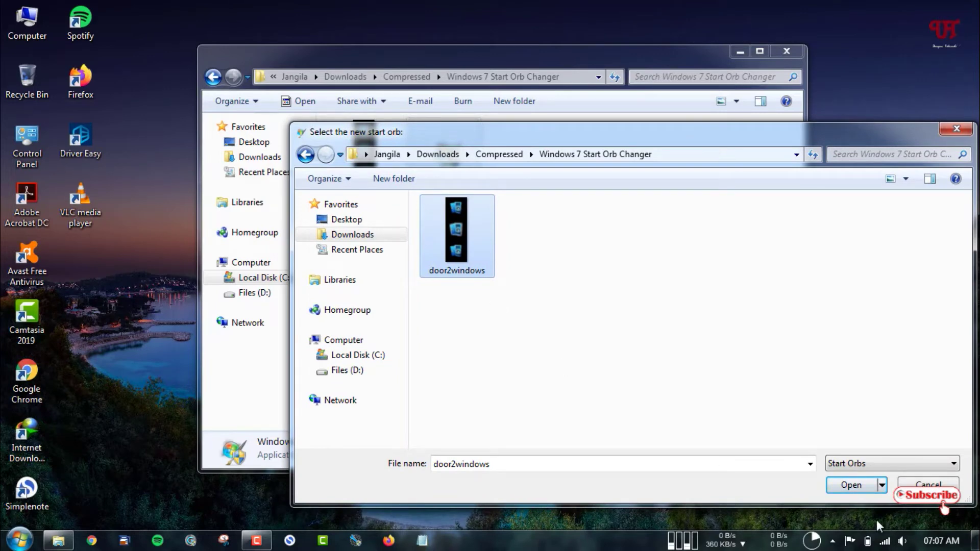
Step: Open the door2windows image so the Orb Changer patches the Start button and restarts Explorer
{"action": "left_click", "coordinate": [848, 486]}
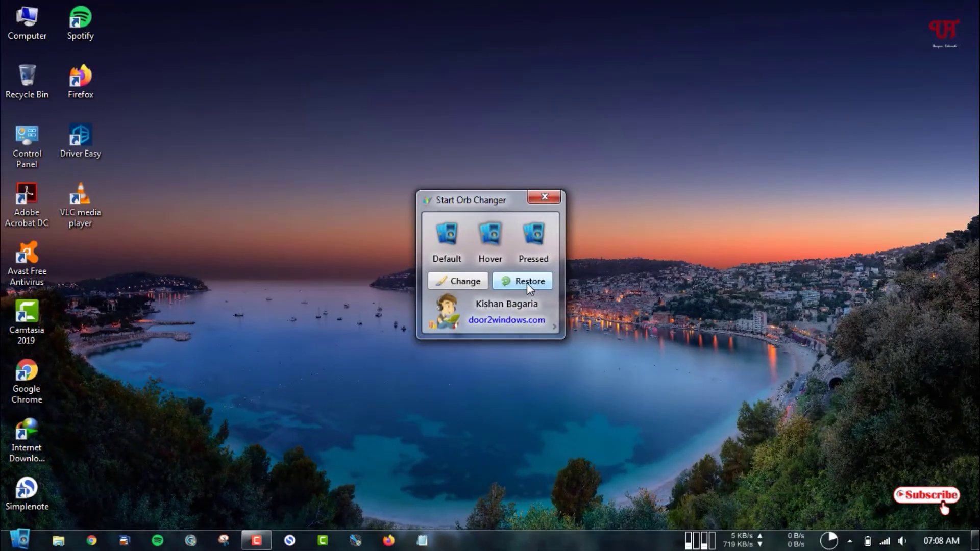
Step: Restore the default Start orb, dismiss the Success message, and close Start Orb Changer
{"action": "left_click", "coordinate": [527, 282]}
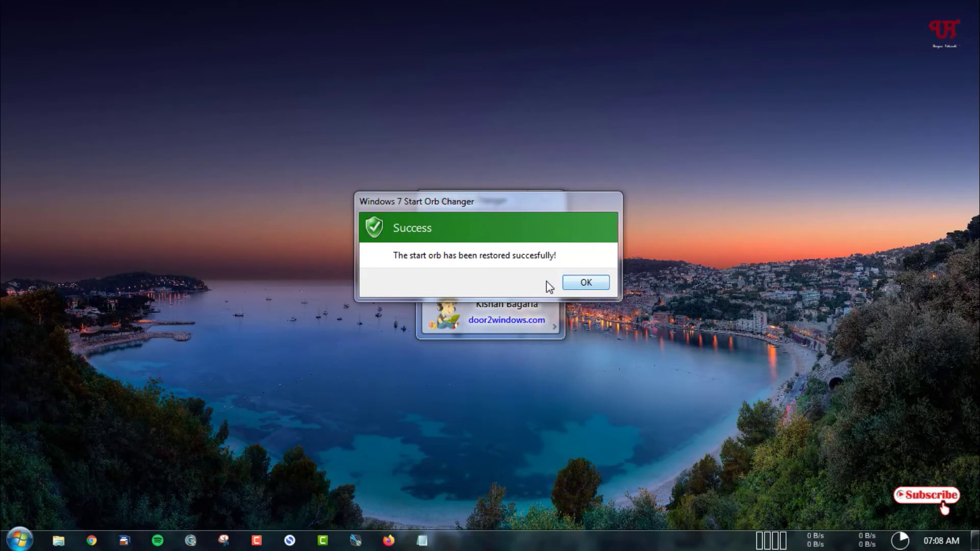
{"action": "left_click", "coordinate": [585, 285]}
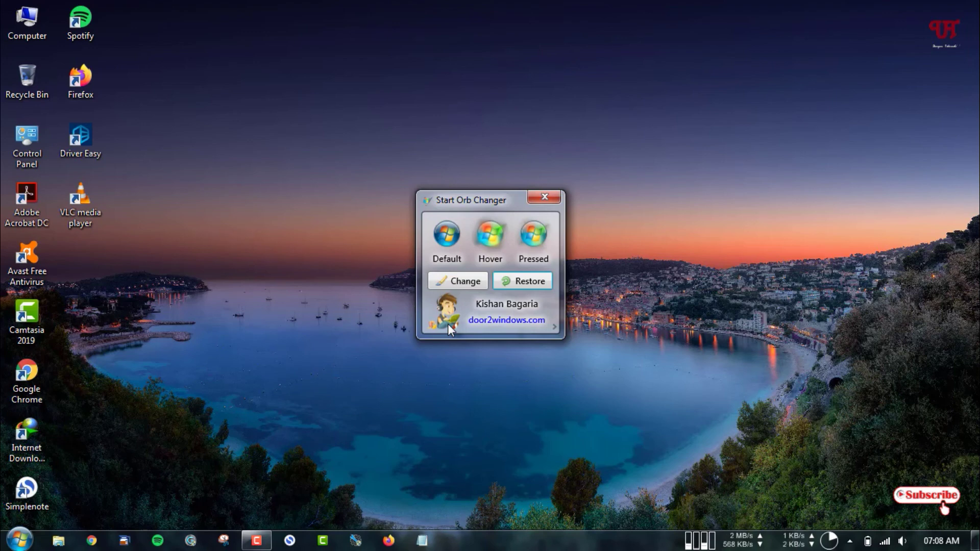
{"action": "left_click", "coordinate": [546, 198]}
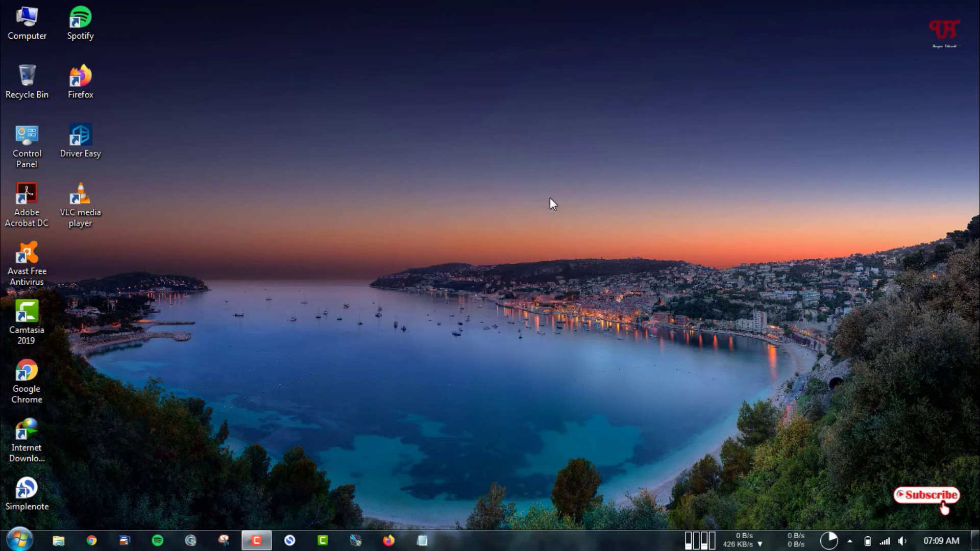